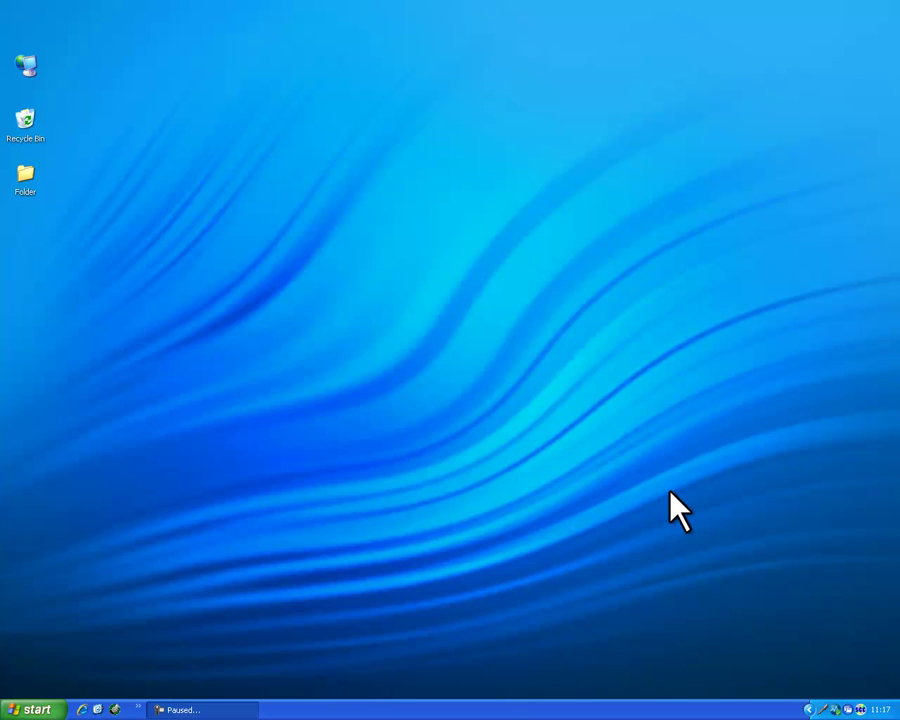
# Launch Labs_New and run a one-year Lab Results Query using the patient's medical record number
pyautogui.press('F9')
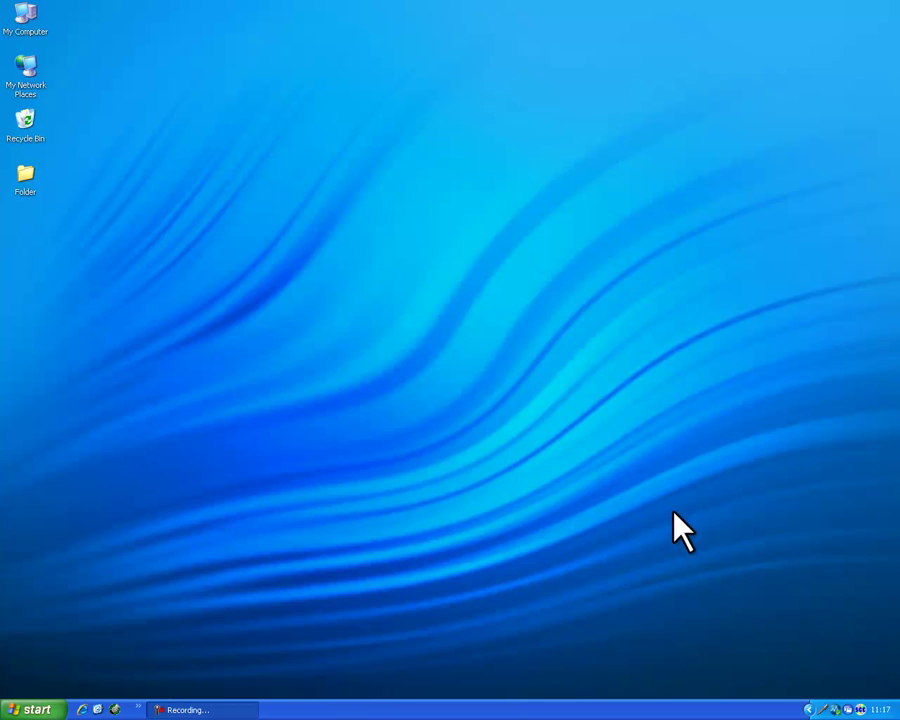
pyautogui.click(849, 710)
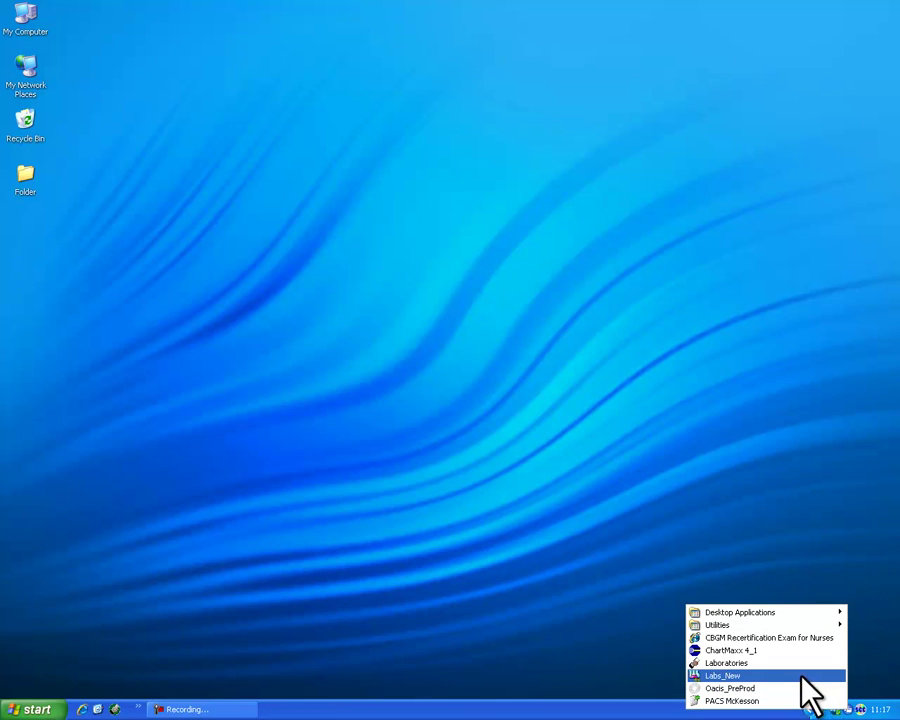
pyautogui.click(751, 676)
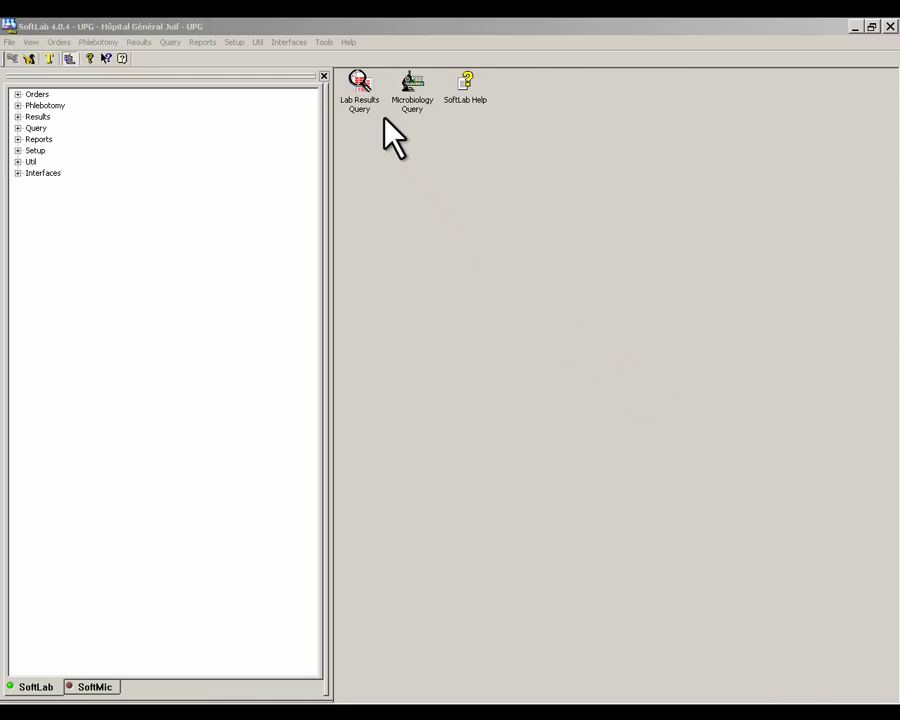
pyautogui.doubleClick(360, 92)
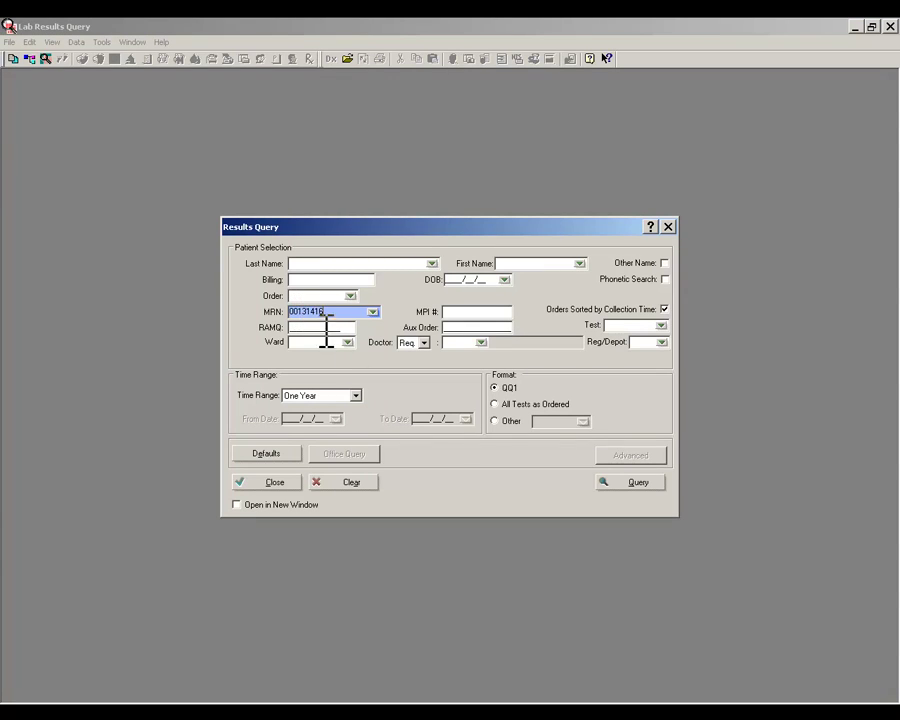
pyautogui.click(639, 482)
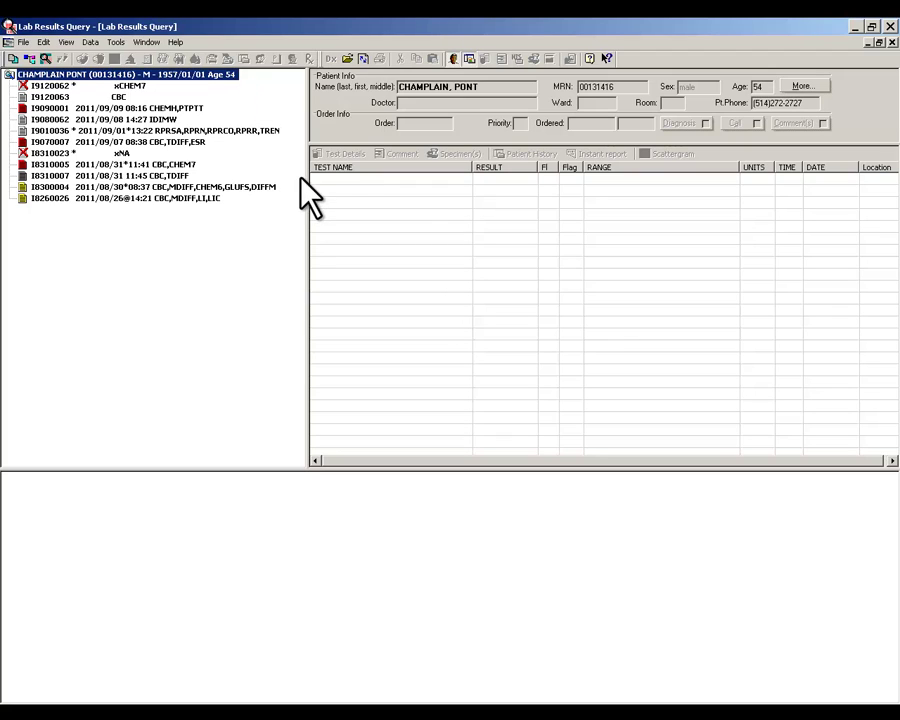
# Enlarge the lower pane, then open the cancelled xCHEM7 order and widen its message column to show the full text
pyautogui.moveTo(309, 176)
pyautogui.mouseDown()
pyautogui.moveTo(392, 176)
pyautogui.moveTo(297, 178)
pyautogui.mouseUp()
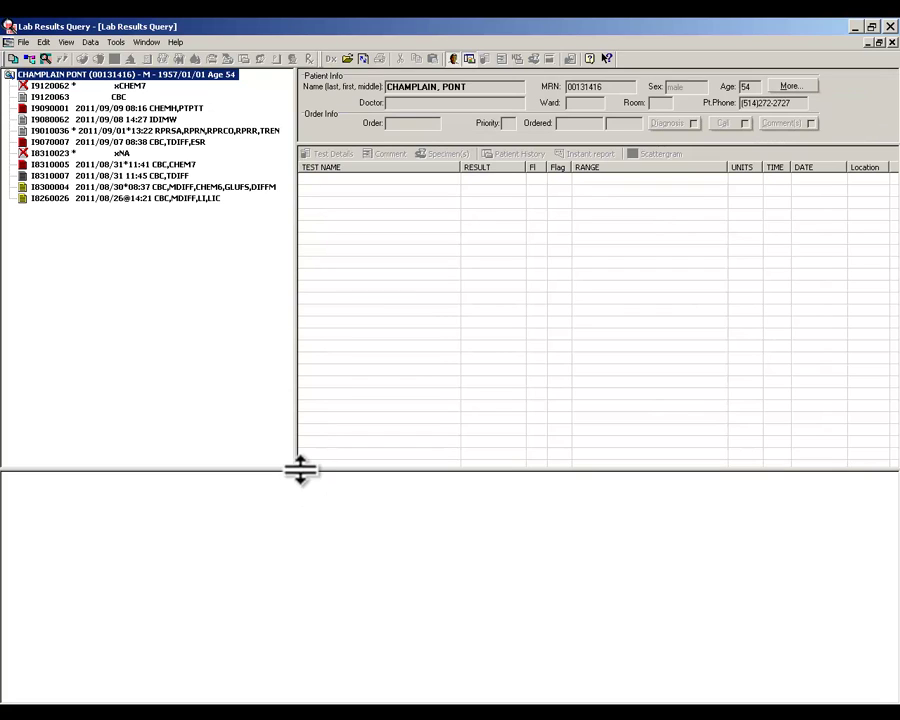
pyautogui.moveTo(297, 470); pyautogui.dragTo(299, 362)
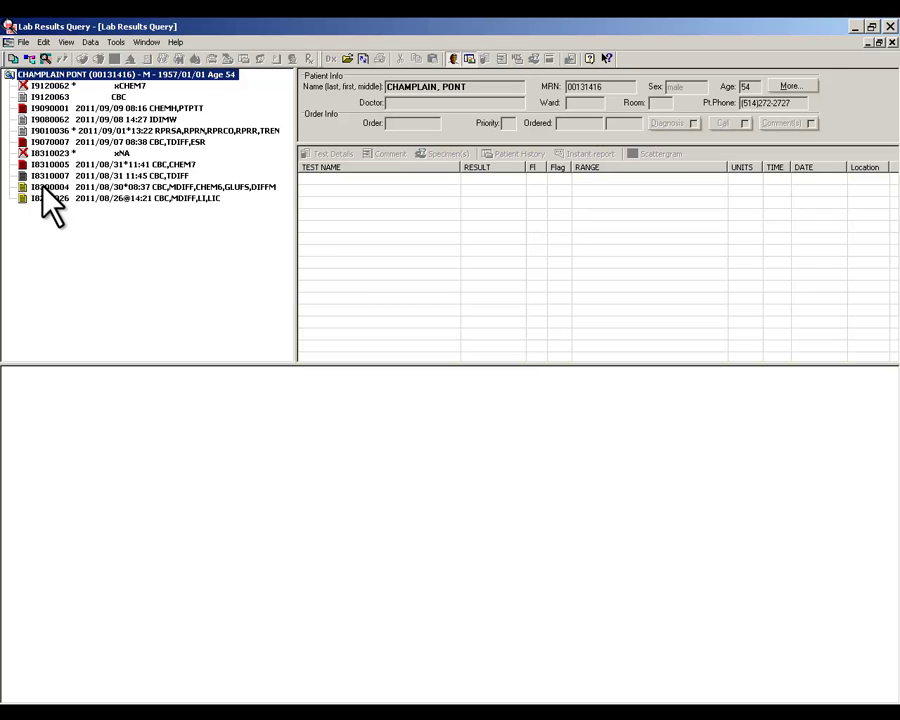
pyautogui.click(30, 86)
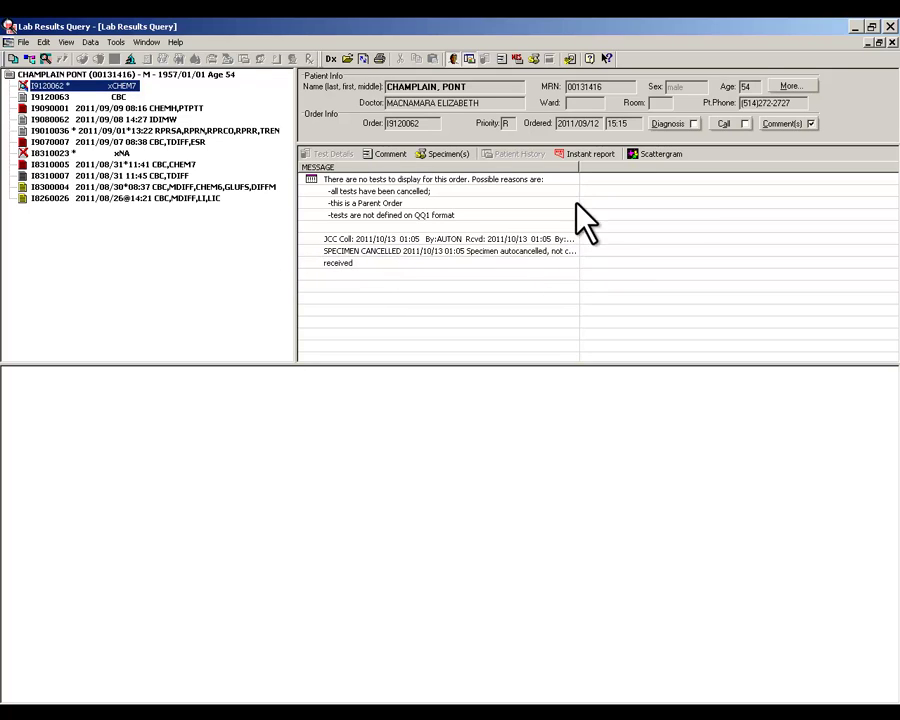
pyautogui.moveTo(578, 168); pyautogui.dragTo(621, 168)
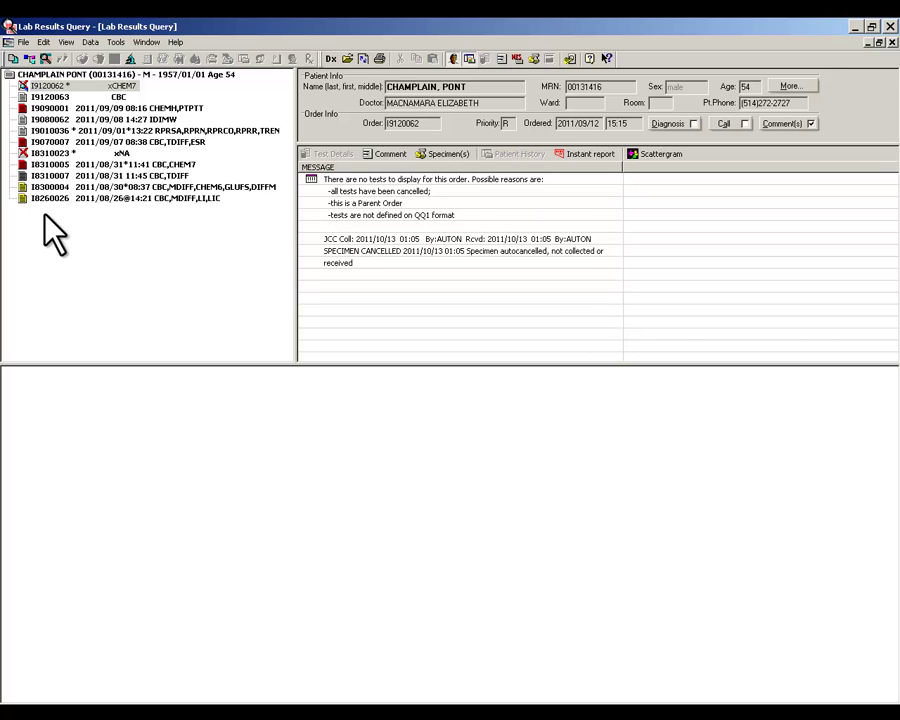
# Open the 2011/08/26 CBC,MDIFF,LI,LIC order and enlarge its results list to review the flagged Lithium result
pyautogui.click(23, 199)
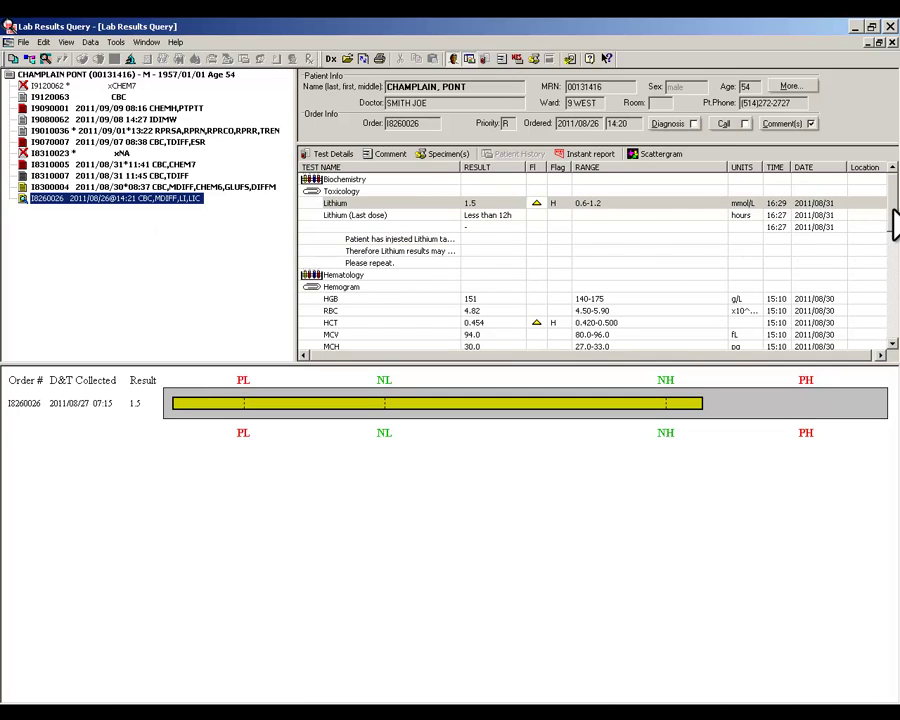
pyautogui.moveTo(891, 218)
pyautogui.mouseDown()
pyautogui.moveTo(894, 340)
pyautogui.moveTo(895, 215)
pyautogui.mouseUp()
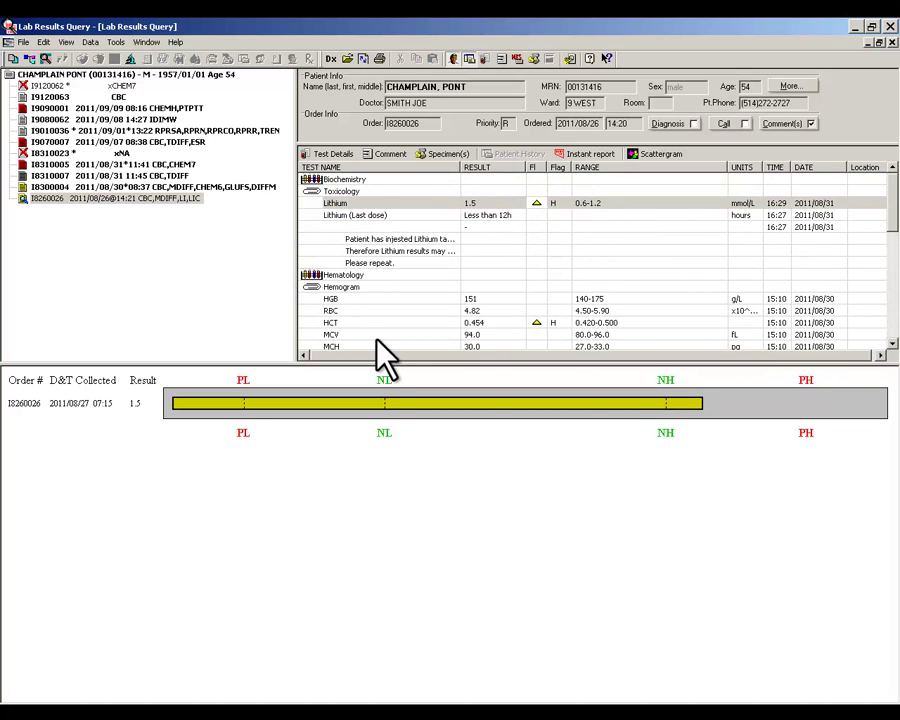
pyautogui.moveTo(355, 360); pyautogui.dragTo(354, 599)
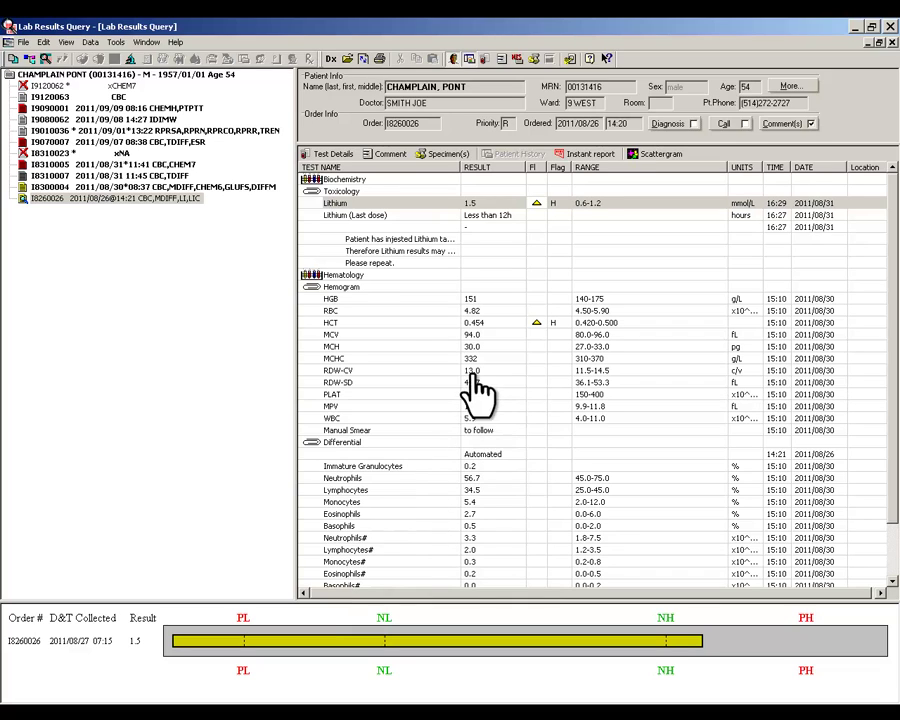
pyautogui.click(537, 204)
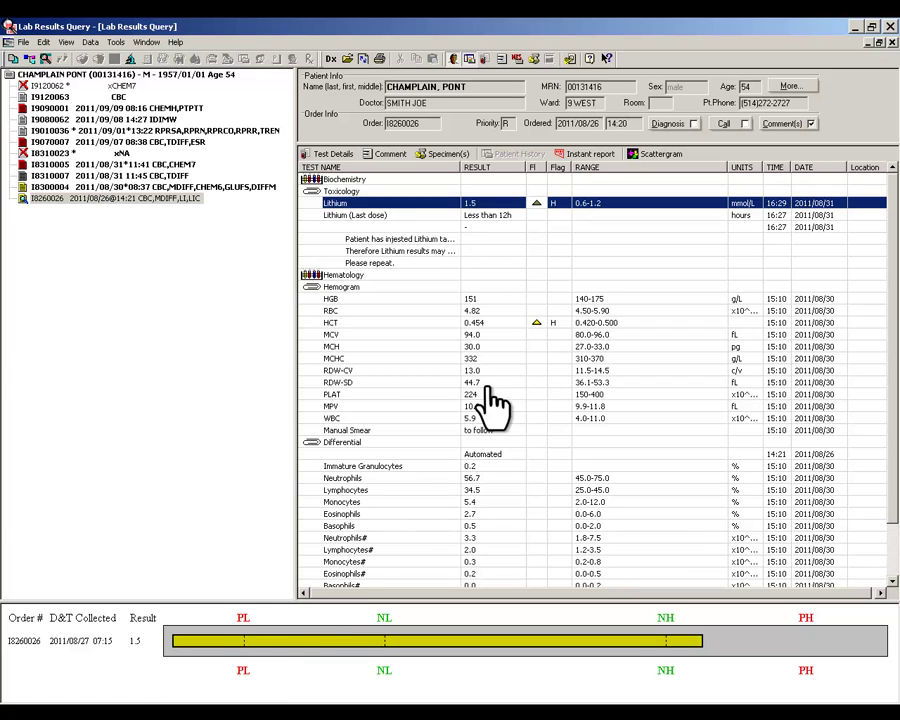
# Graph the flagged HCT result with its full history, and review the order's remaining differential results
pyautogui.click(538, 322)
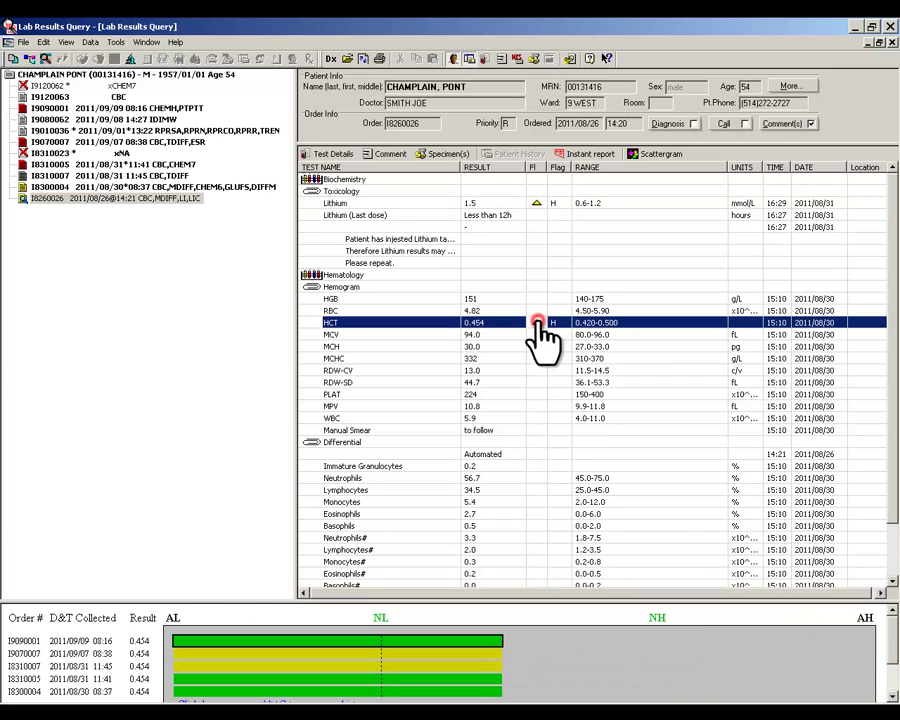
pyautogui.click(326, 598)
pyautogui.moveTo(326, 598); pyautogui.dragTo(328, 498)
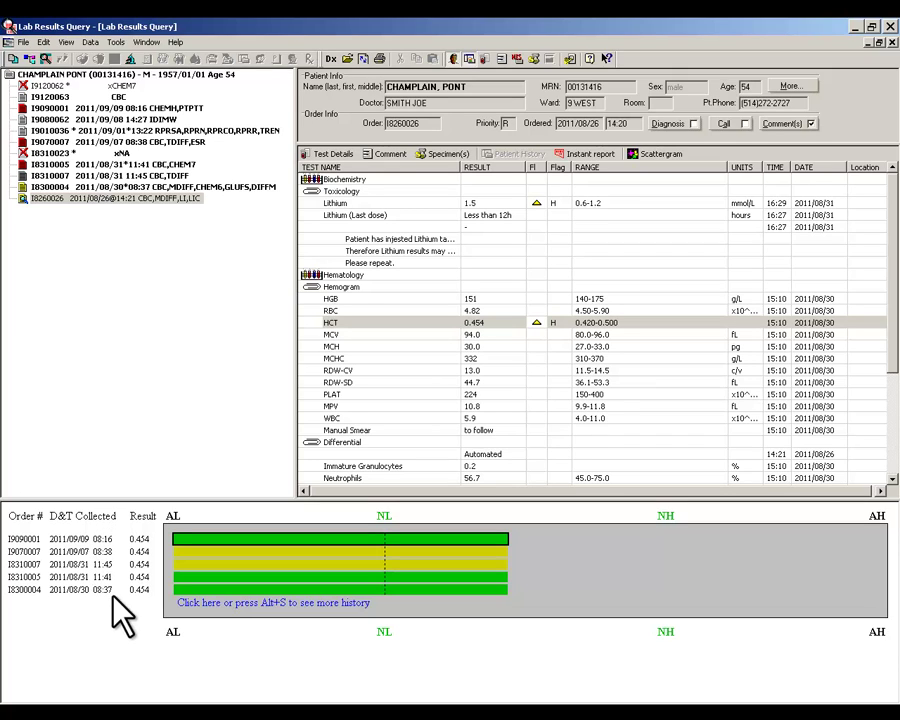
pyautogui.click(233, 604)
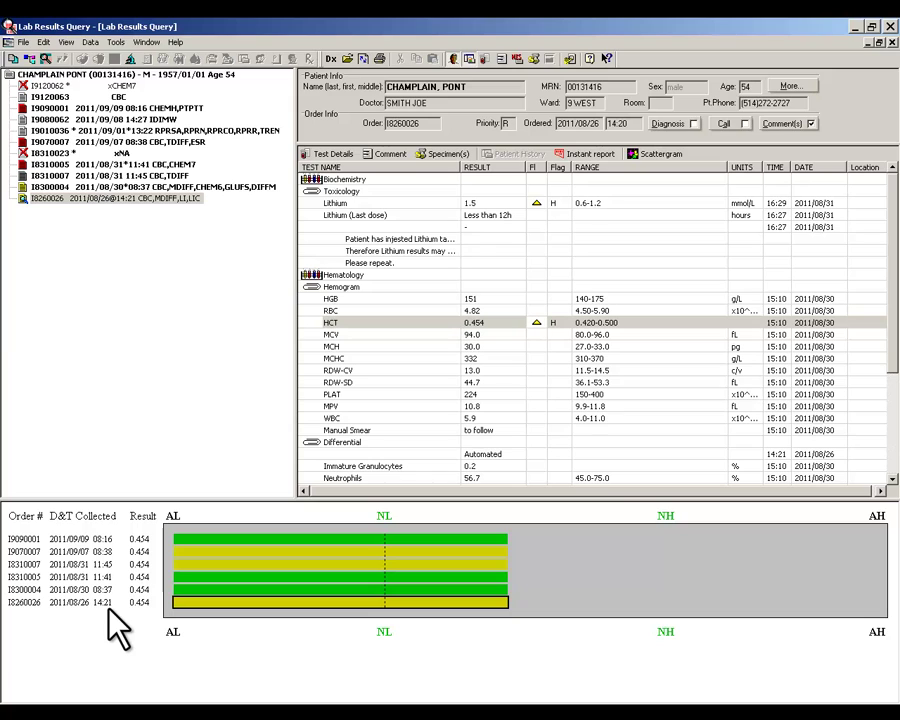
pyautogui.click(372, 539)
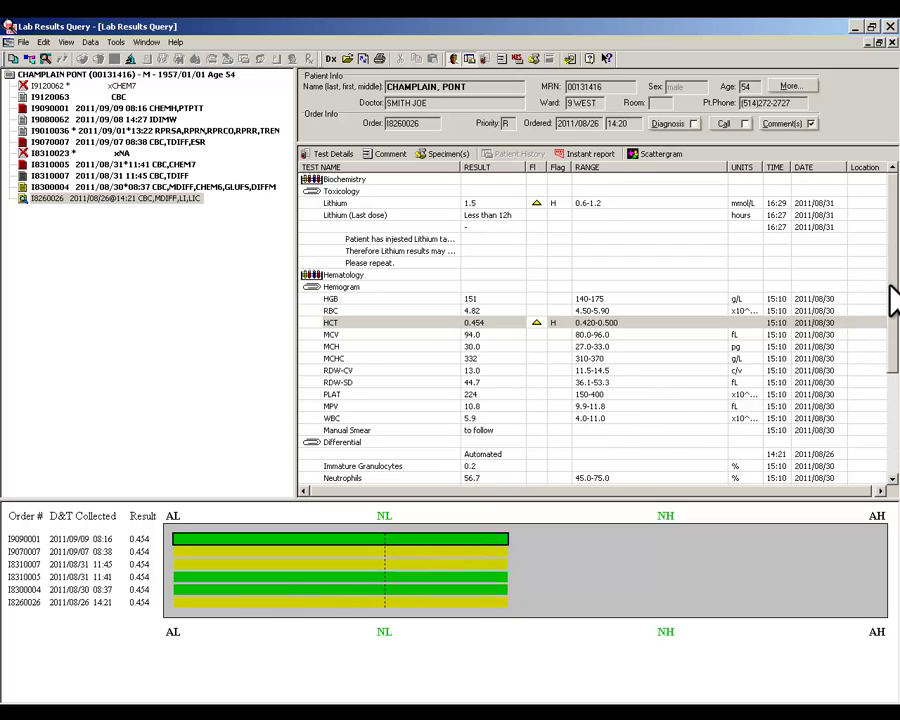
pyautogui.moveTo(890, 284); pyautogui.dragTo(893, 405)
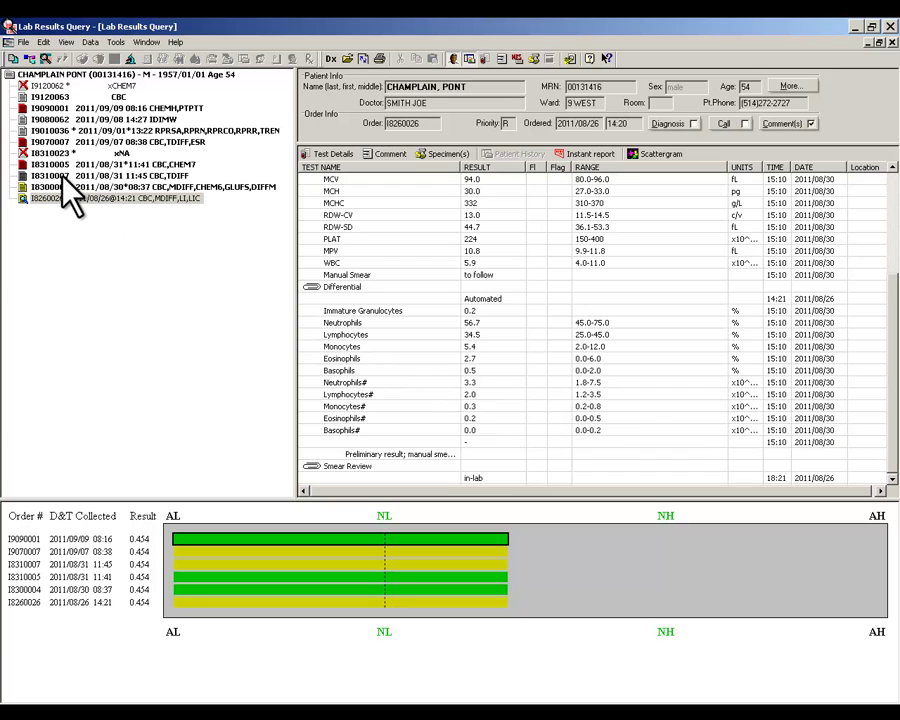
# Open the 2011/09/09 CHEMH,PTPTT order and graph its Magnesium result
pyautogui.click(27, 108)
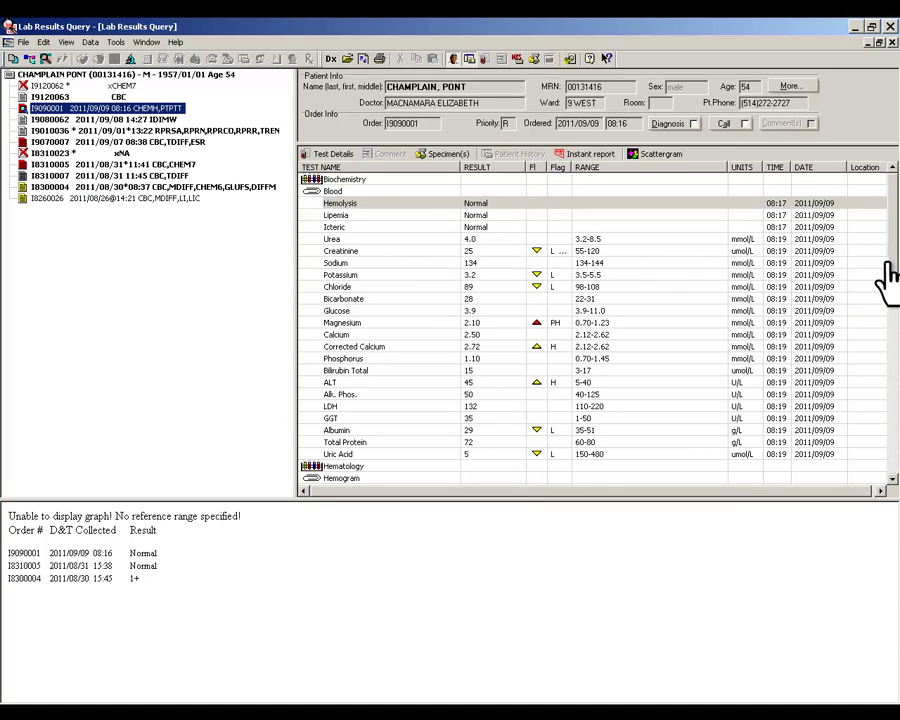
pyautogui.moveTo(887, 266)
pyautogui.mouseDown()
pyautogui.moveTo(887, 436)
pyautogui.moveTo(878, 251)
pyautogui.mouseUp()
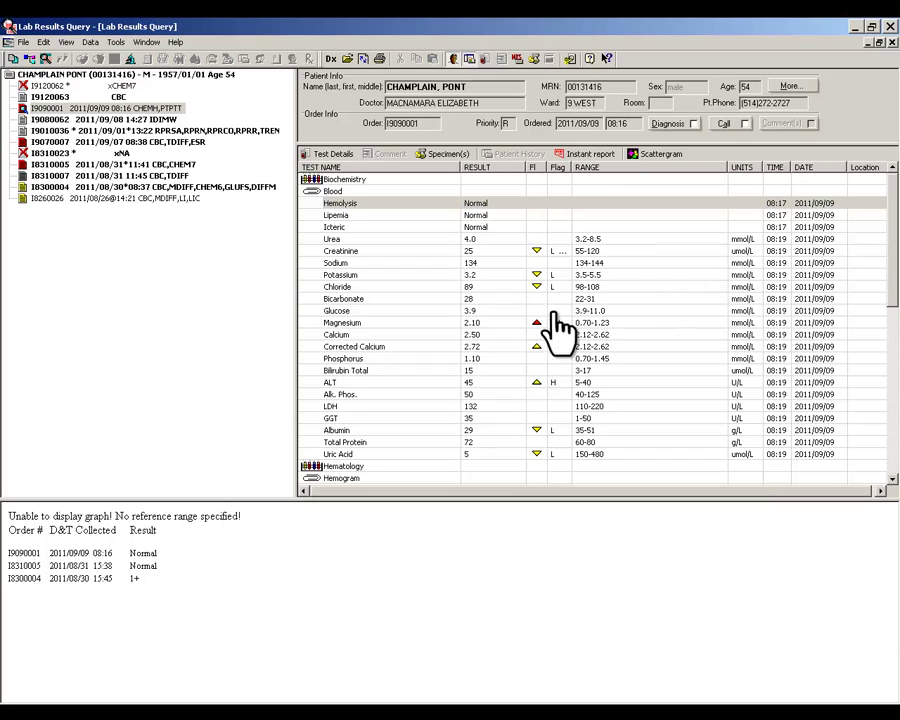
pyautogui.click(505, 323)
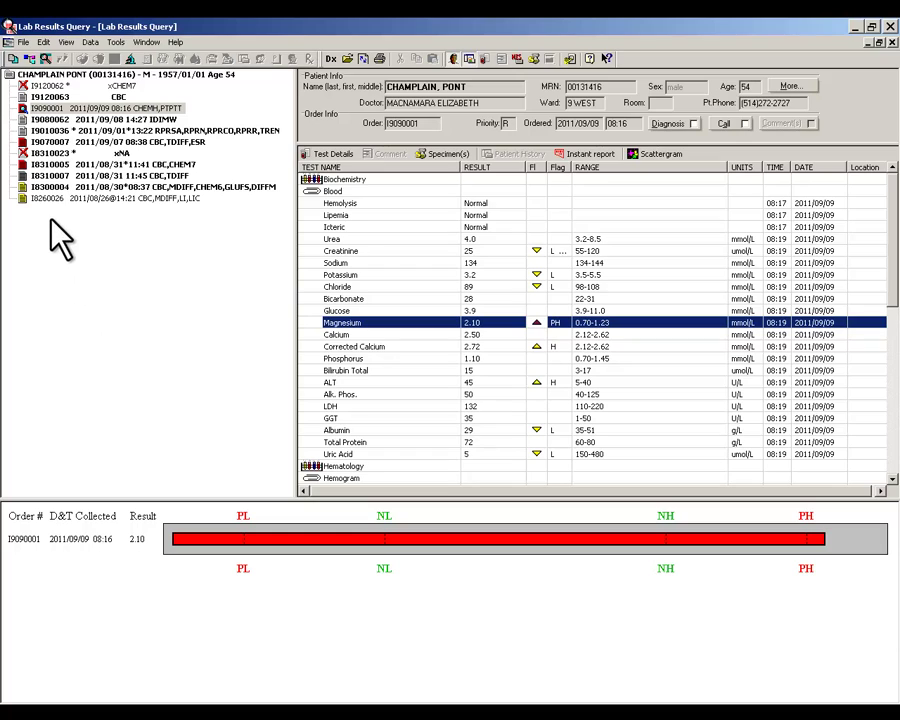
# Open the 2011/09/08 IDIMW order and enlarge the lower pane to read the microbiology report
pyautogui.click(50, 122)
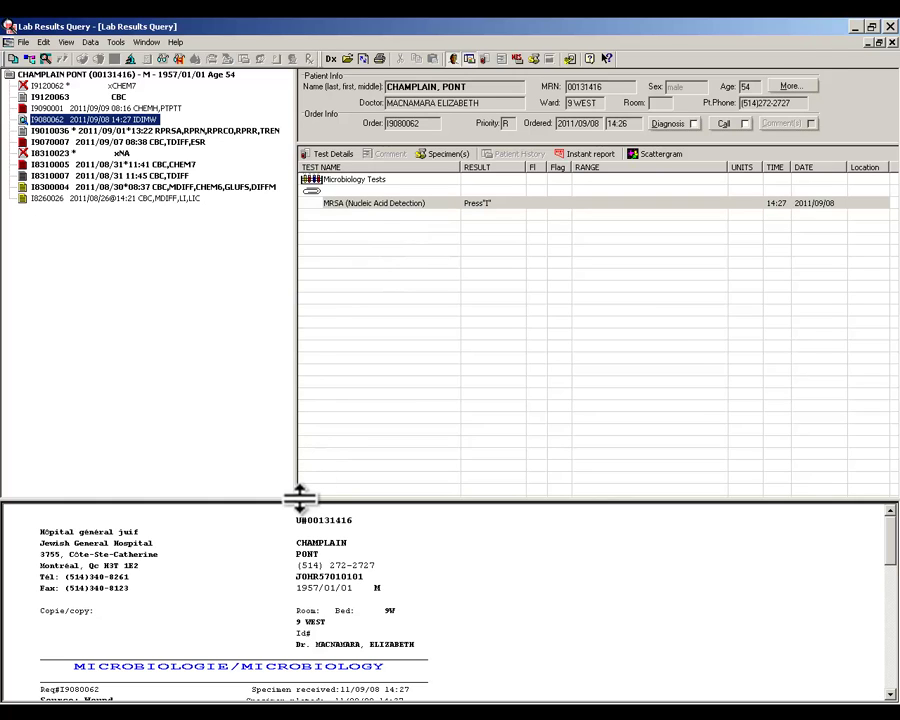
pyautogui.moveTo(297, 494); pyautogui.dragTo(305, 221)
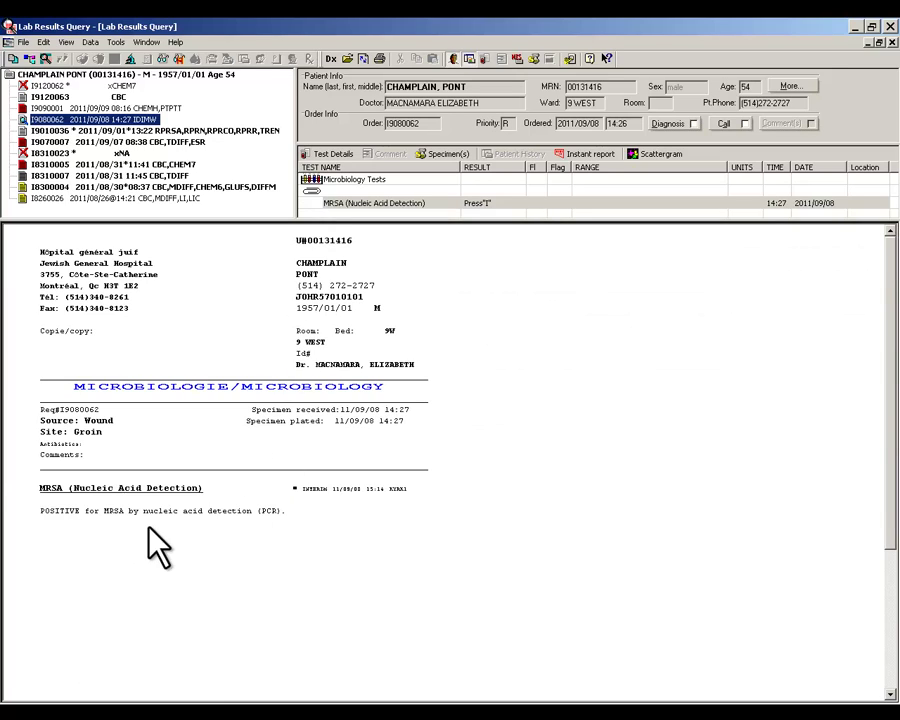
pyautogui.click(321, 525)
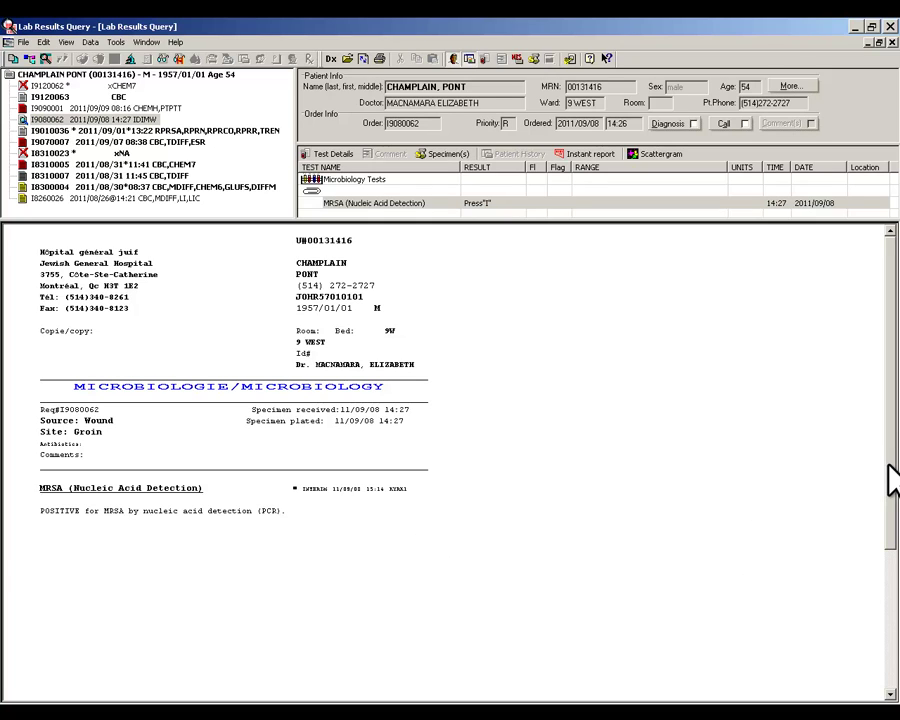
pyautogui.moveTo(893, 480)
pyautogui.mouseDown()
pyautogui.moveTo(890, 638)
pyautogui.moveTo(890, 455)
pyautogui.mouseUp()
# Read the 2011/09/01 serology order's comments in an enlarged results list with a wider test name column, and close Lab Results Query
pyautogui.click(176, 131)
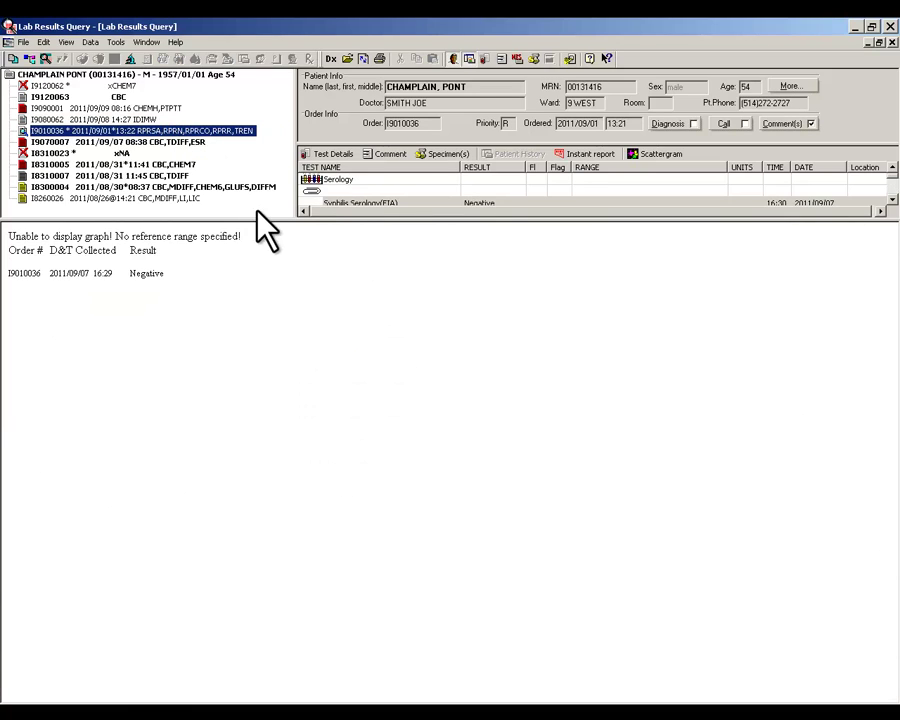
pyautogui.moveTo(305, 222); pyautogui.dragTo(303, 487)
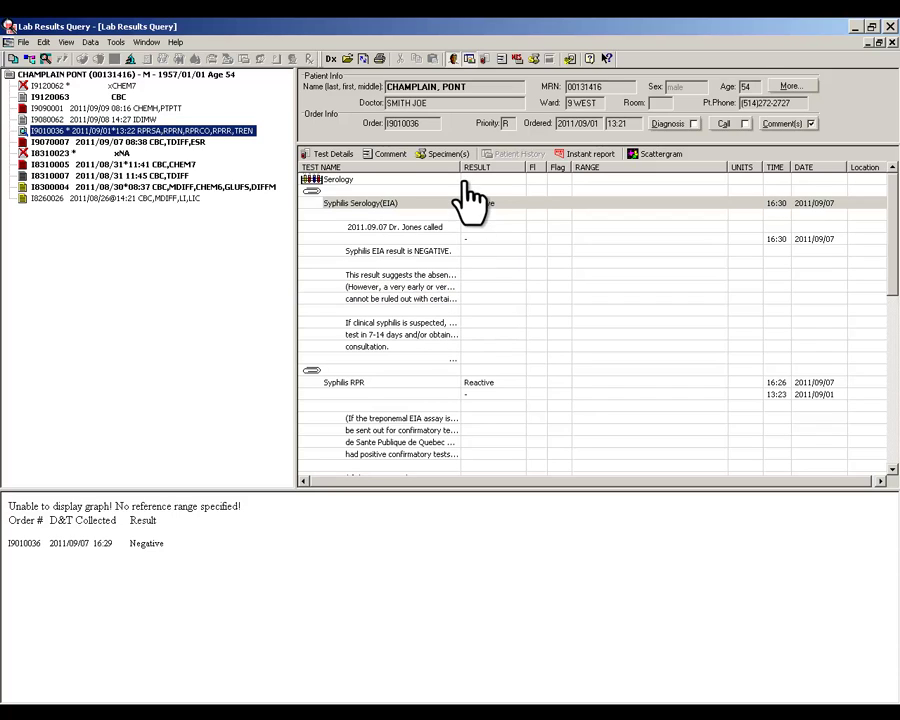
pyautogui.moveTo(459, 166); pyautogui.dragTo(566, 167)
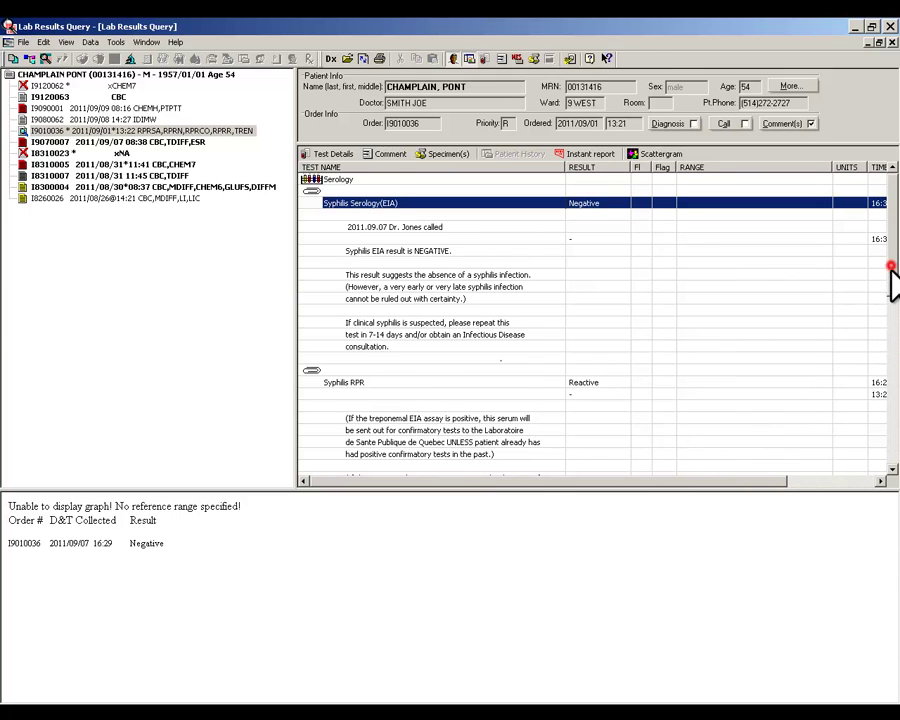
pyautogui.moveTo(890, 268)
pyautogui.mouseDown()
pyautogui.moveTo(889, 440)
pyautogui.moveTo(893, 278)
pyautogui.mouseUp()
pyautogui.click(890, 27)
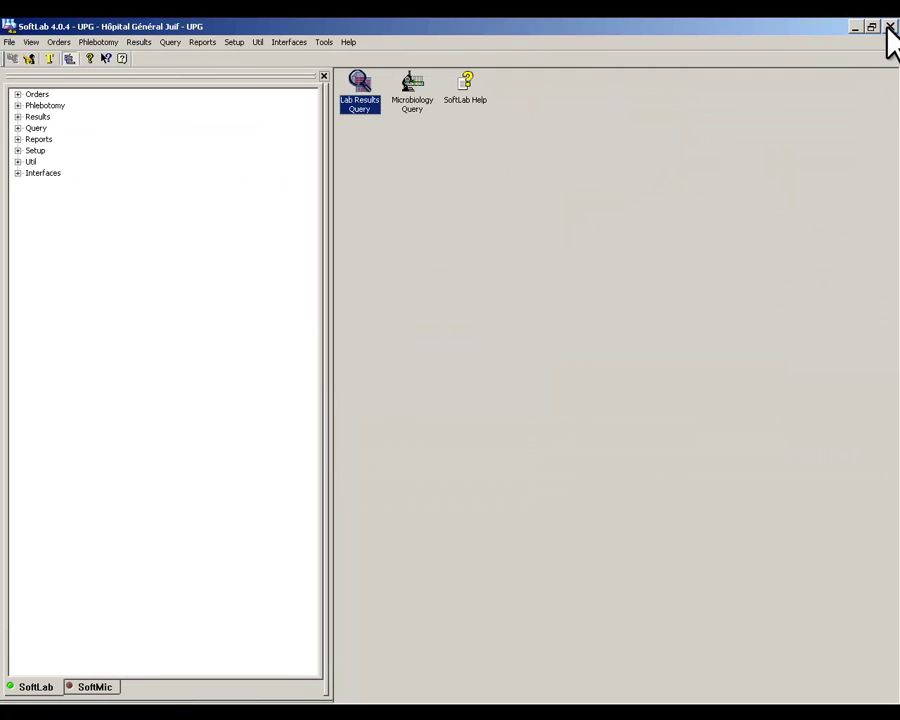